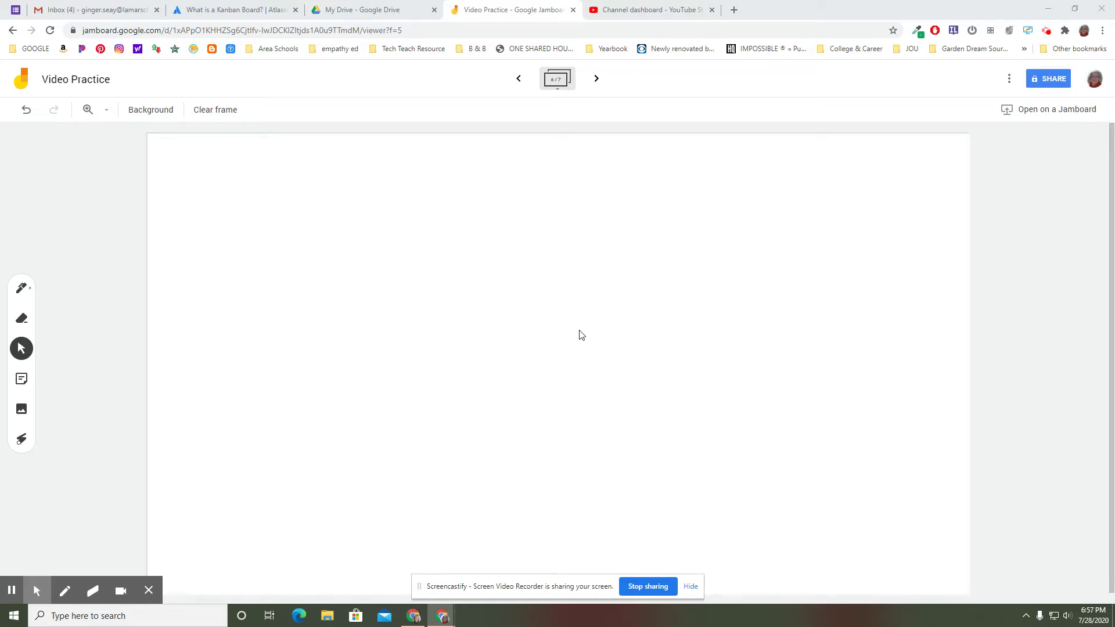
# Give the blank frame the lined-paper background swatch
pyautogui.click(150, 111)
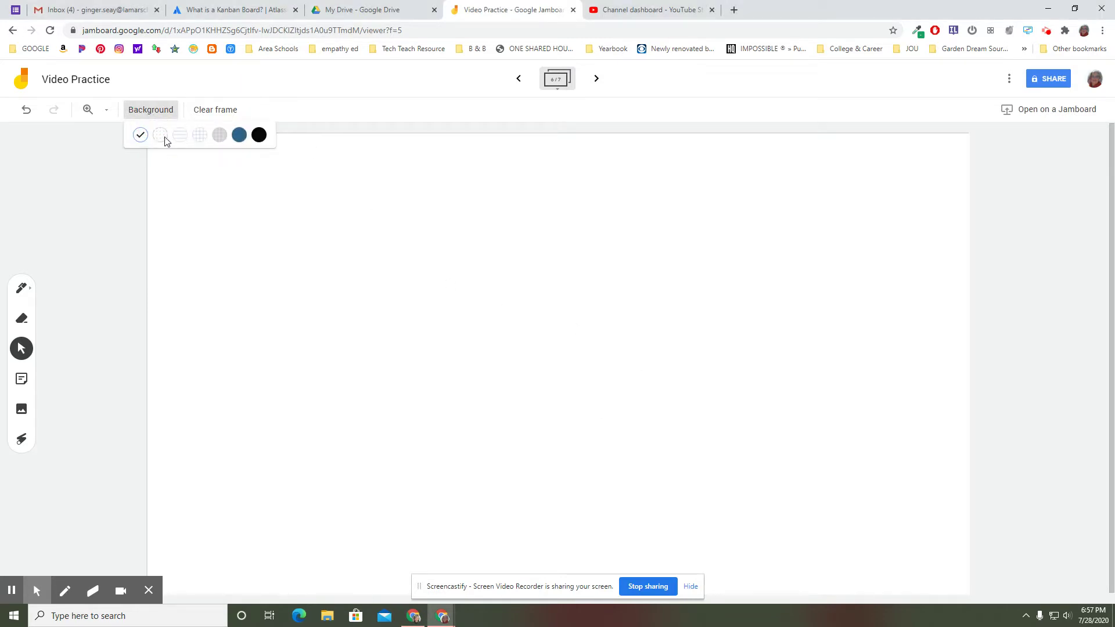
pyautogui.click(180, 135)
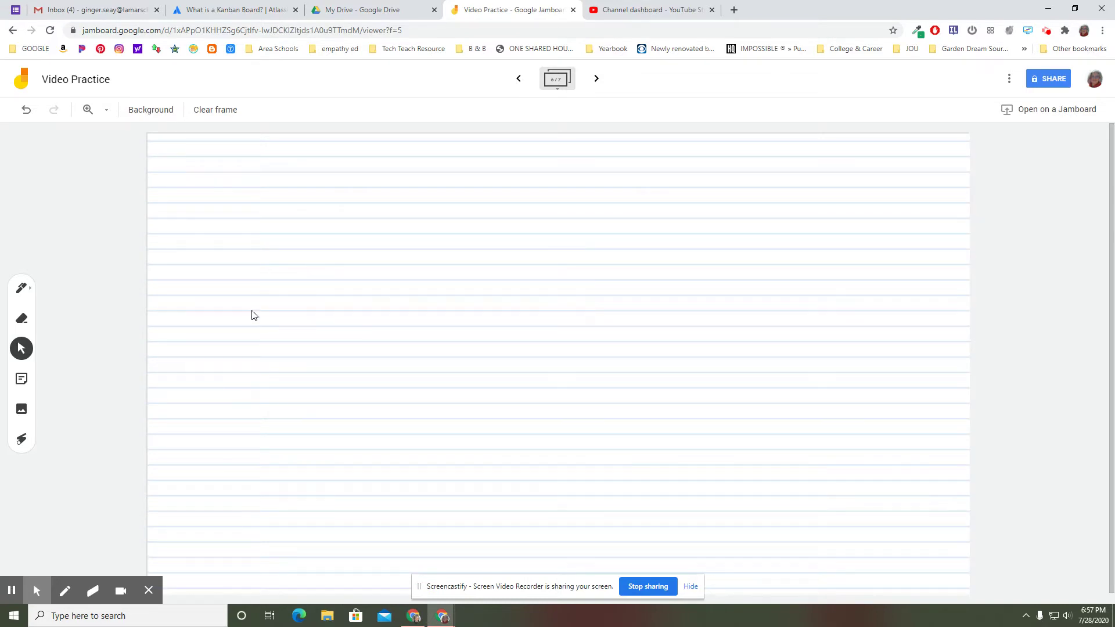
# Set the Pen tool to the marker type in black
pyautogui.click(19, 288)
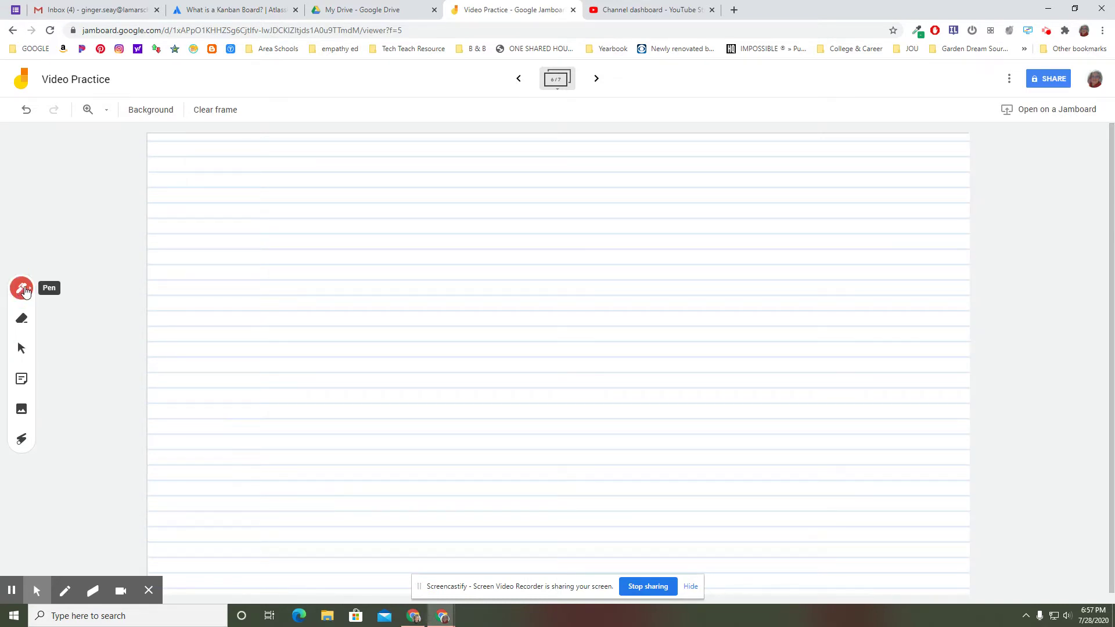
pyautogui.click(20, 289)
pyautogui.click(82, 288)
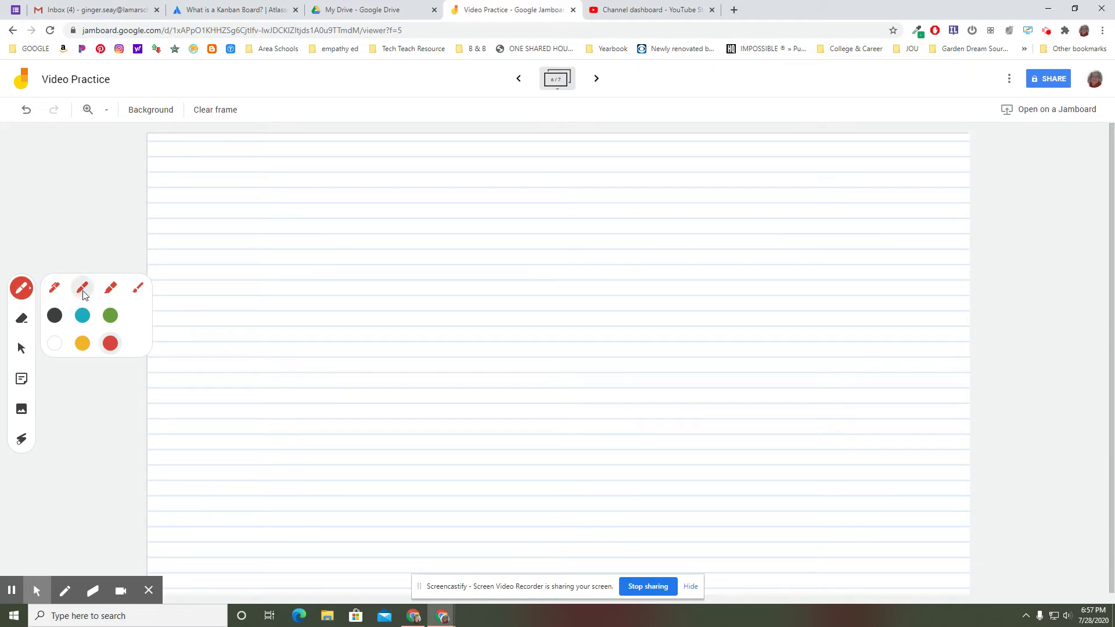
pyautogui.click(54, 316)
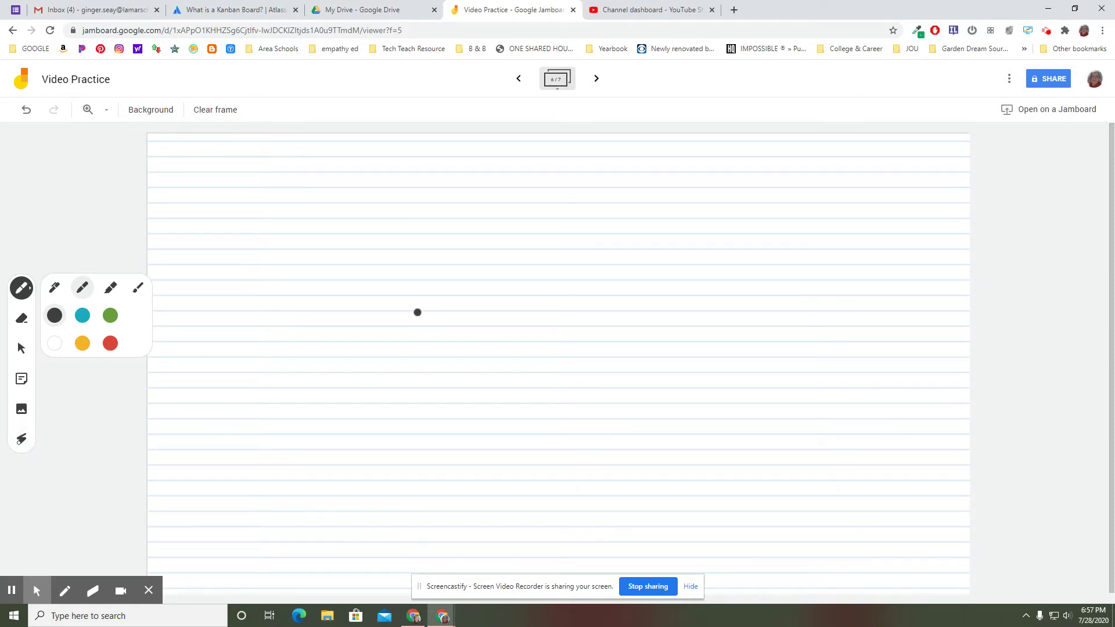
pyautogui.click(102, 203)
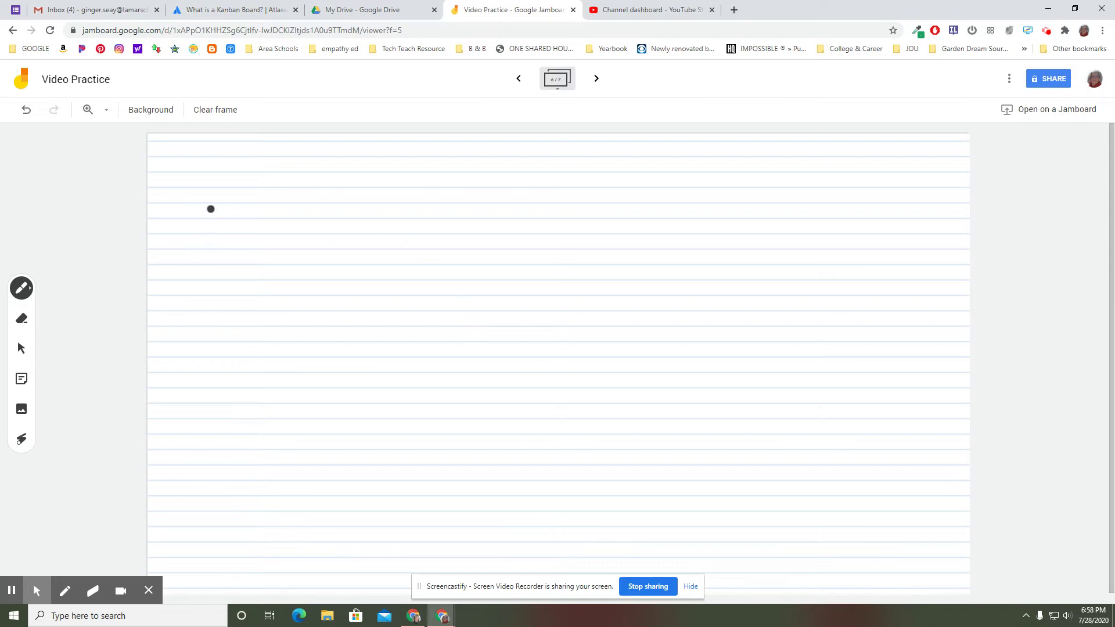
# Handwrite NaHCO3 with the black marker near the top left of the lined frame
pyautogui.moveTo(210, 206); pyautogui.dragTo(212, 250)
pyautogui.moveTo(211, 203)
pyautogui.mouseDown()
pyautogui.moveTo(227, 246)
pyautogui.moveTo(236, 200)
pyautogui.mouseUp()
pyautogui.moveTo(245, 239)
pyautogui.mouseDown()
pyautogui.moveTo(259, 238)
pyautogui.moveTo(251, 263)
pyautogui.moveTo(263, 256)
pyautogui.mouseUp()
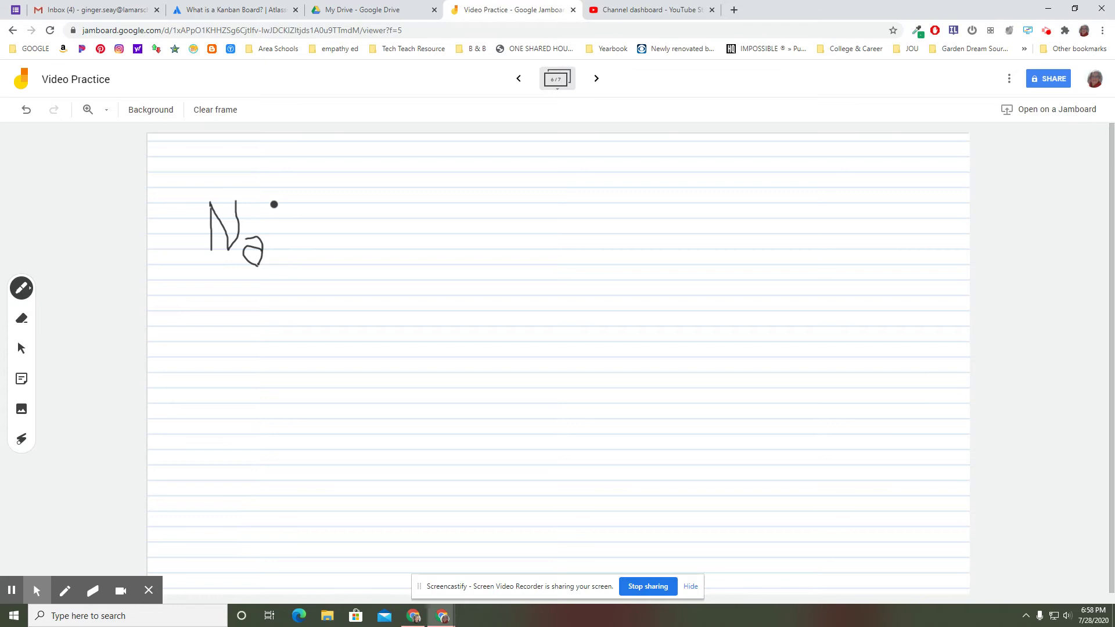
pyautogui.moveTo(273, 203); pyautogui.dragTo(277, 247)
pyautogui.moveTo(294, 206)
pyautogui.mouseDown()
pyautogui.moveTo(295, 250)
pyautogui.moveTo(294, 234)
pyautogui.moveTo(323, 212)
pyautogui.moveTo(324, 245)
pyautogui.mouseUp()
pyautogui.moveTo(336, 208)
pyautogui.mouseDown()
pyautogui.moveTo(329, 243)
pyautogui.moveTo(352, 219)
pyautogui.moveTo(339, 207)
pyautogui.mouseUp()
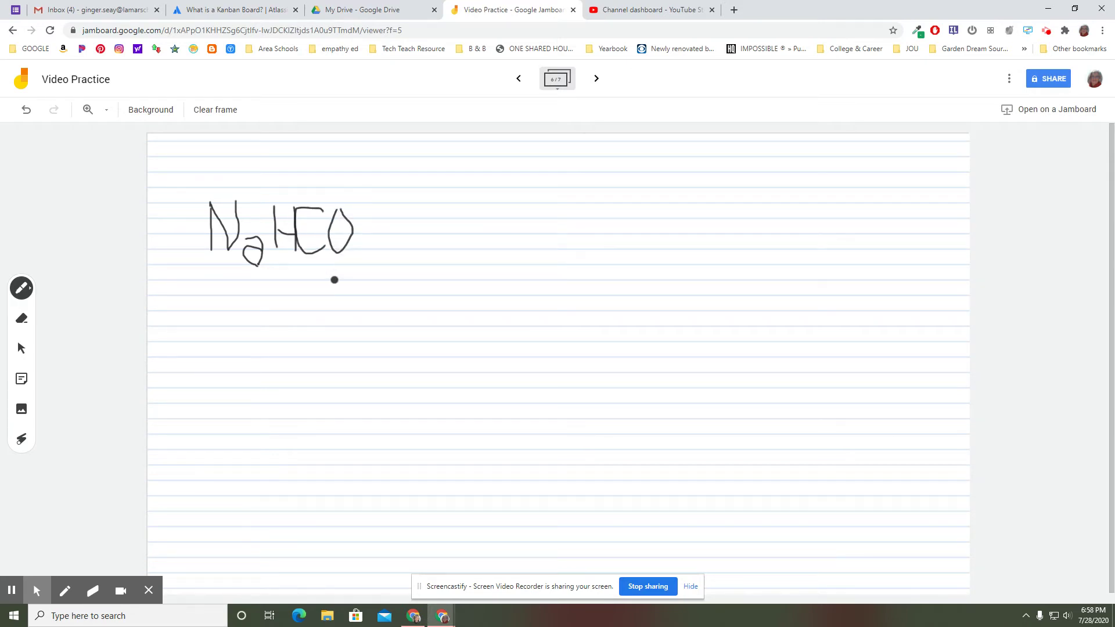
pyautogui.moveTo(358, 246); pyautogui.dragTo(360, 271)
# Create a yellow 'Baking Soda' sticky note and place it right of NaHCO3
pyautogui.click(21, 409)
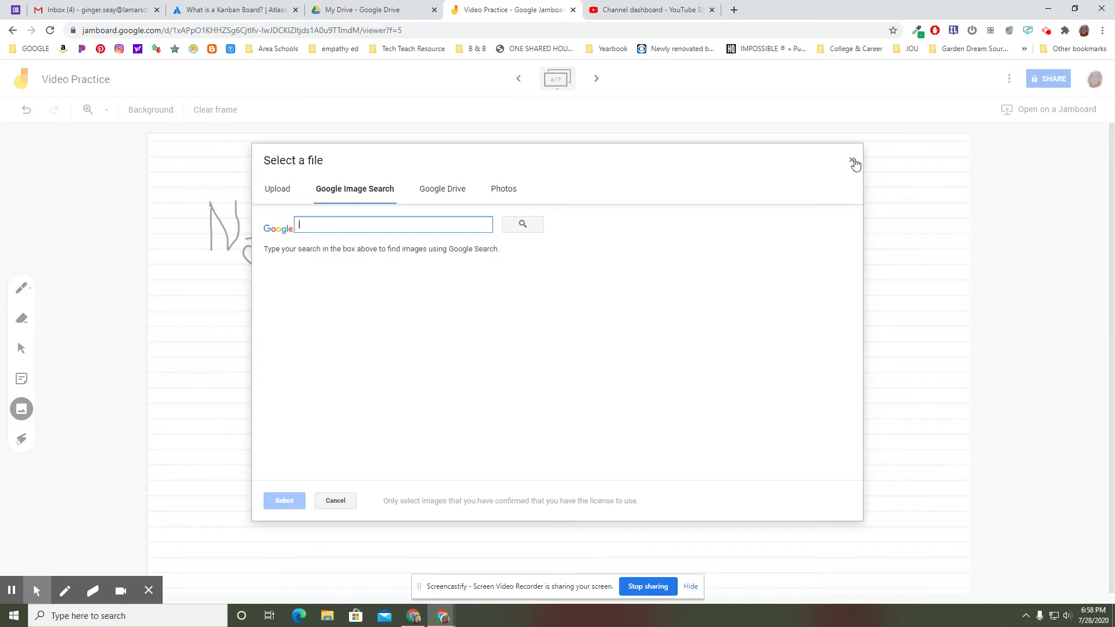
pyautogui.click(851, 162)
pyautogui.click(21, 378)
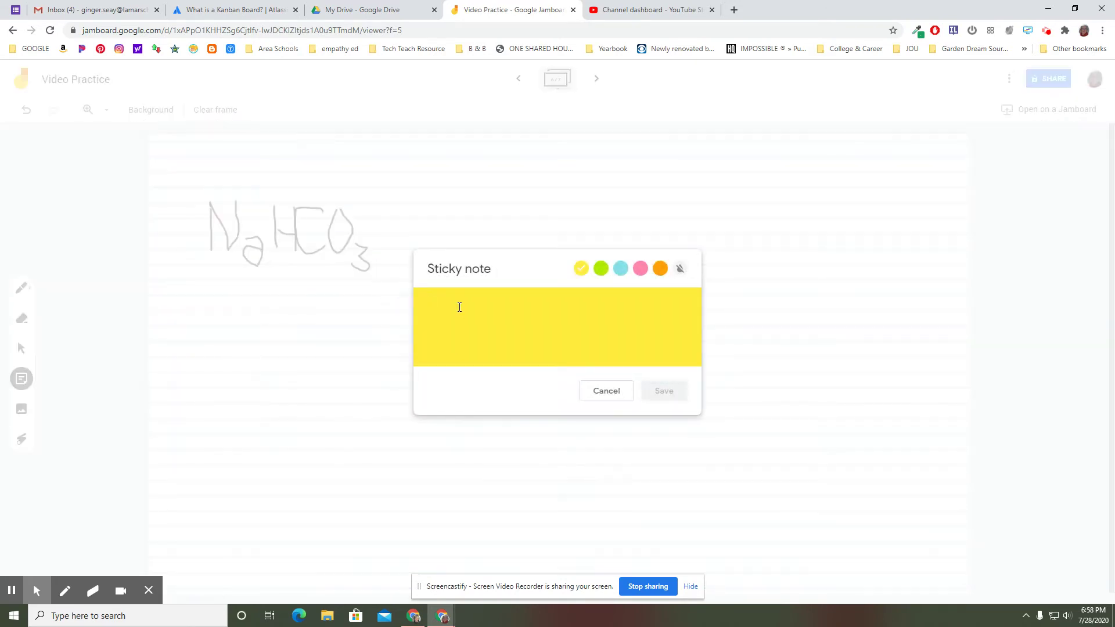
pyautogui.write('B')
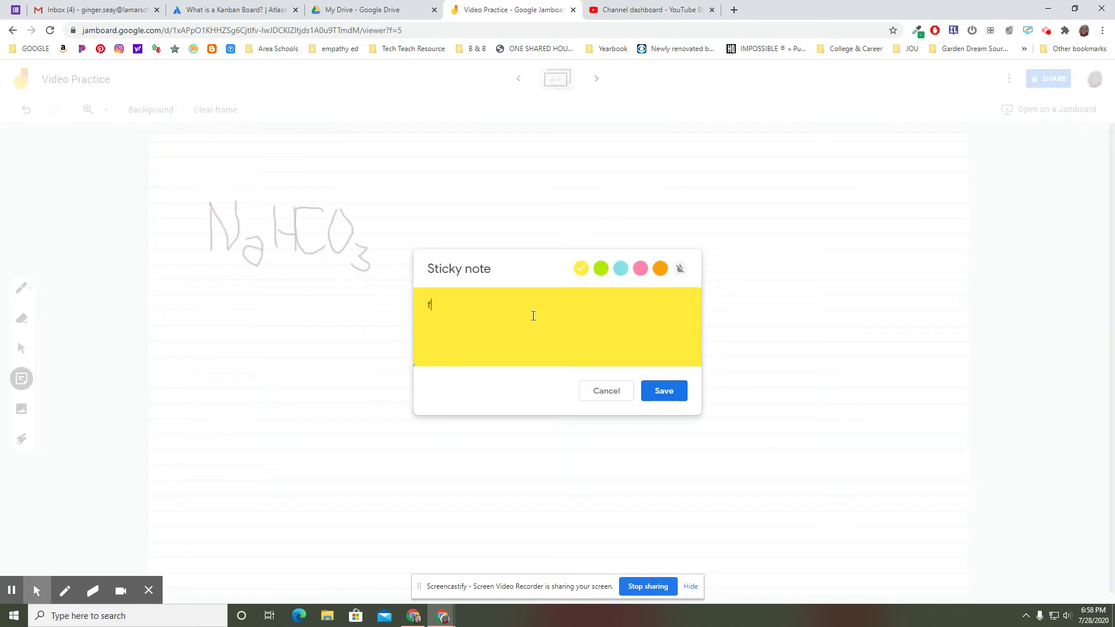
pyautogui.press('BackSpace')
pyautogui.write('Baking Soda')
pyautogui.click(672, 392)
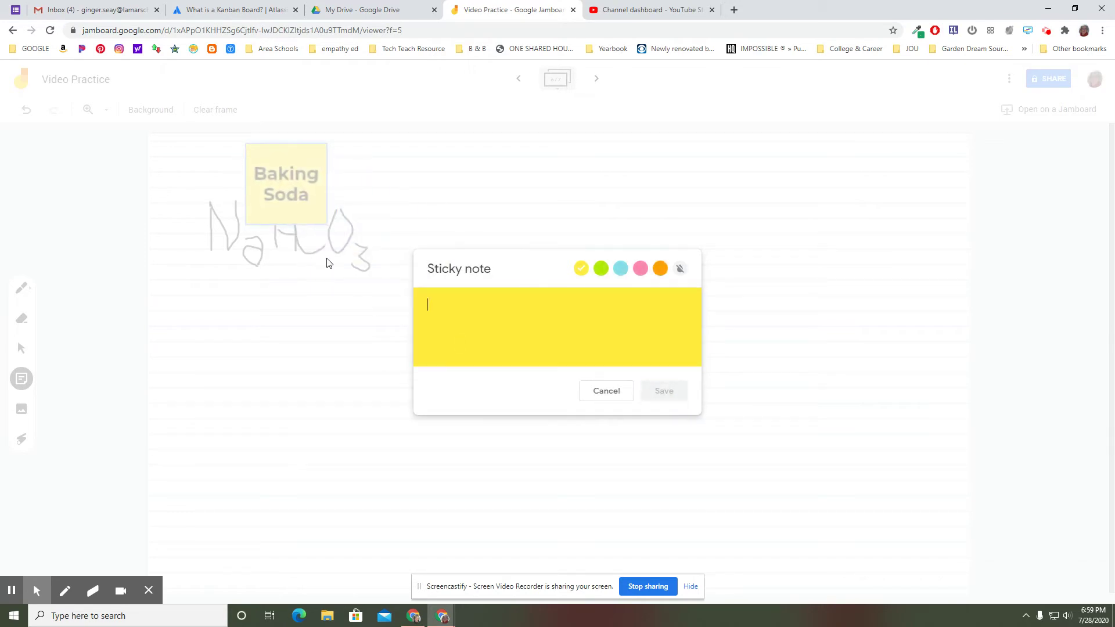
pyautogui.click(591, 393)
pyautogui.moveTo(299, 173); pyautogui.dragTo(473, 224)
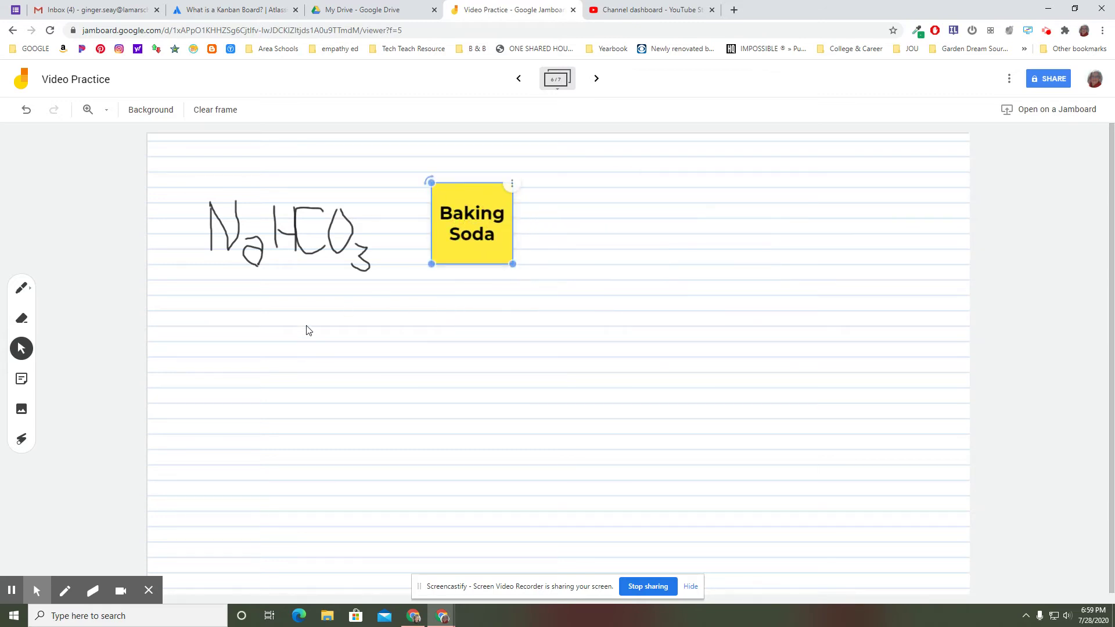
# Handwrite the glucose formula C6H12O6 in black marker beneath NaHCO3
pyautogui.click(22, 288)
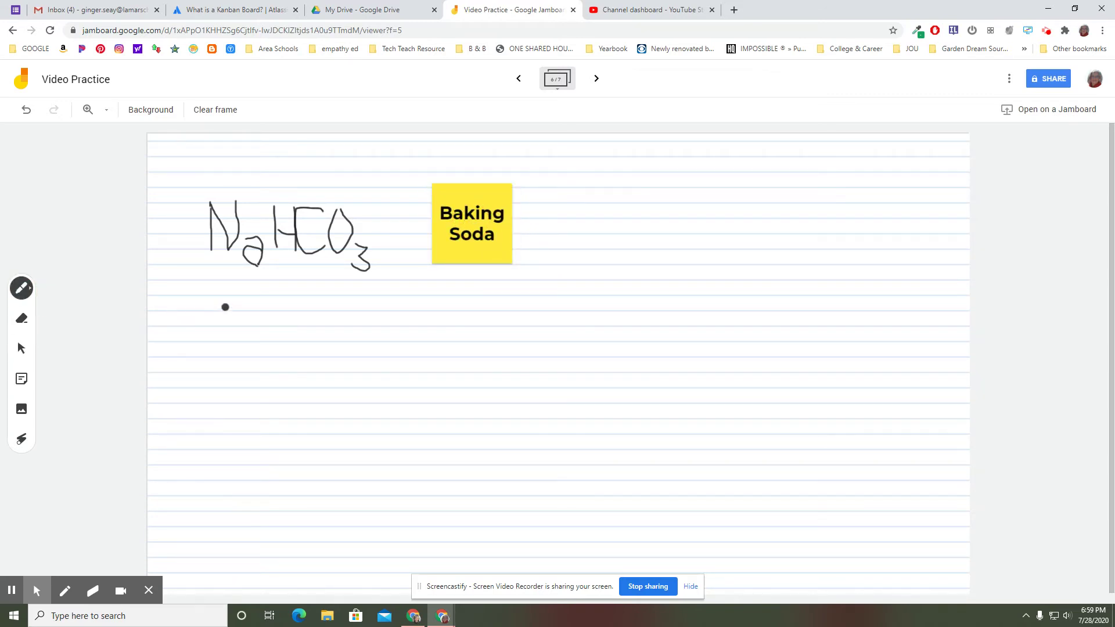
pyautogui.moveTo(250, 302)
pyautogui.mouseDown()
pyautogui.moveTo(219, 296)
pyautogui.moveTo(204, 366)
pyautogui.moveTo(247, 354)
pyautogui.moveTo(261, 393)
pyautogui.moveTo(270, 372)
pyautogui.moveTo(256, 382)
pyautogui.mouseUp()
pyautogui.moveTo(281, 303); pyautogui.dragTo(274, 361)
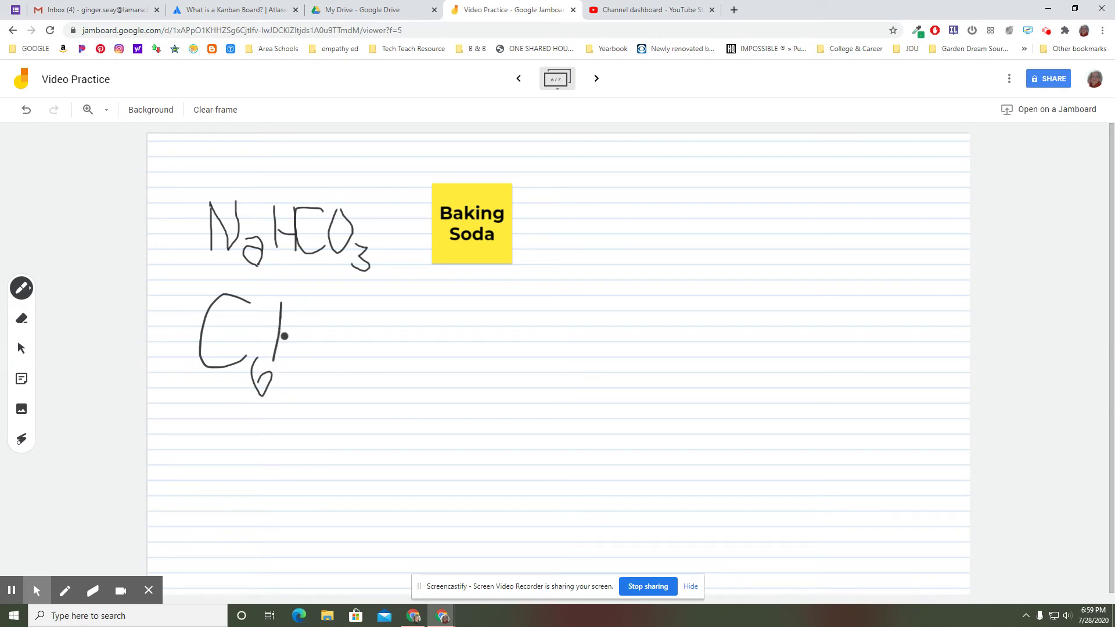
pyautogui.moveTo(297, 302)
pyautogui.mouseDown()
pyautogui.moveTo(306, 378)
pyautogui.moveTo(328, 378)
pyautogui.mouseUp()
pyautogui.moveTo(356, 308)
pyautogui.mouseDown()
pyautogui.moveTo(364, 356)
pyautogui.moveTo(418, 384)
pyautogui.moveTo(408, 381)
pyautogui.mouseUp()
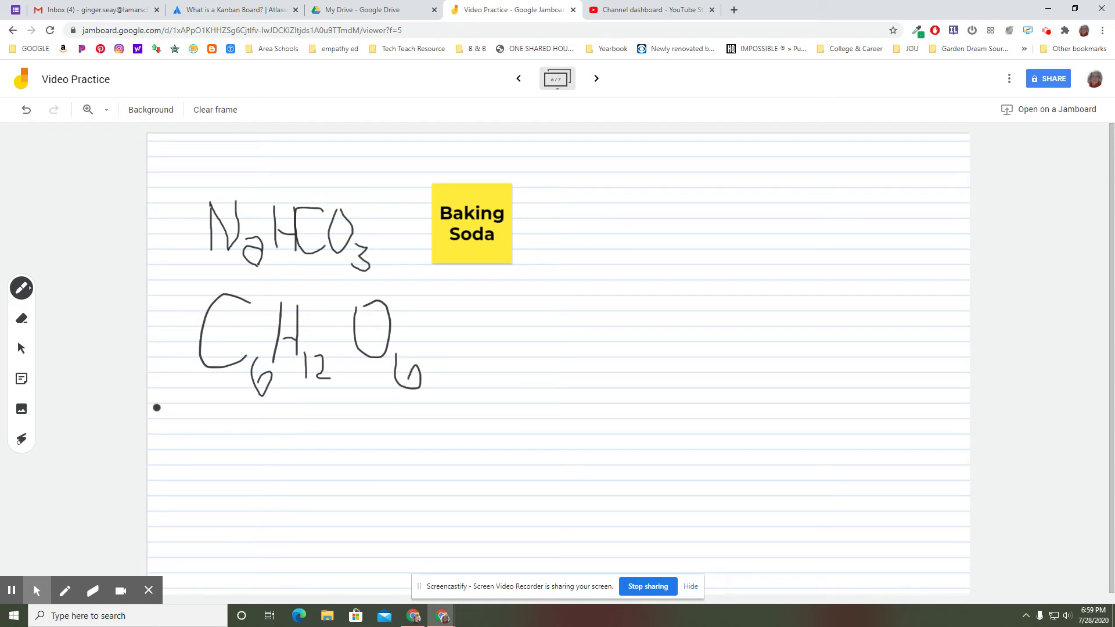
# Create a yellow 'Glucose' sticky note and drag it beside C6H12O6
pyautogui.click(21, 379)
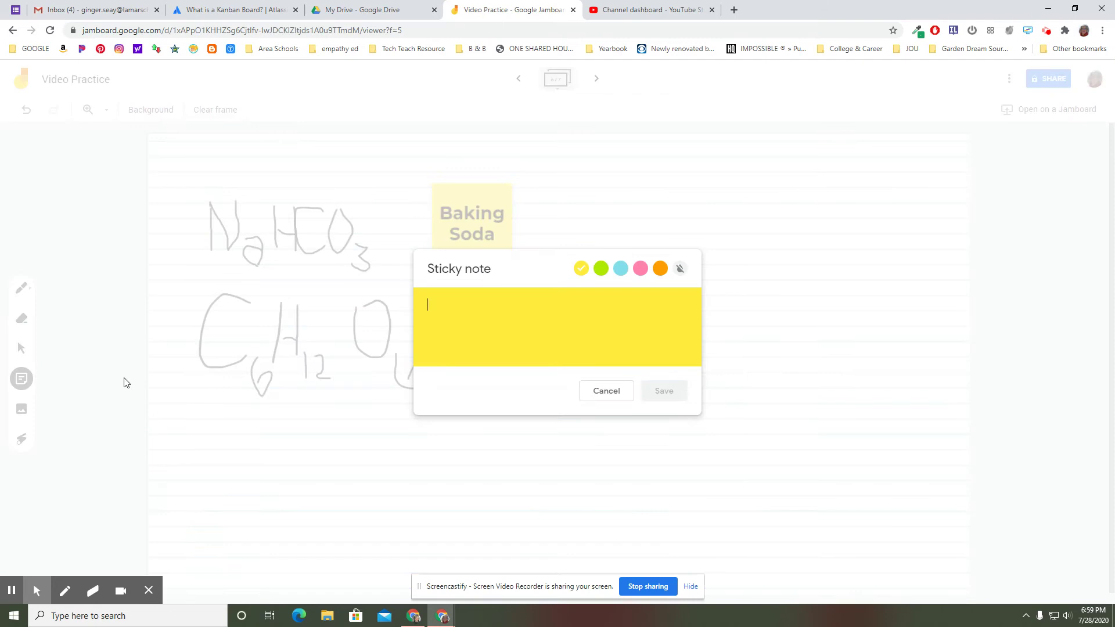
pyautogui.write('Glucose')
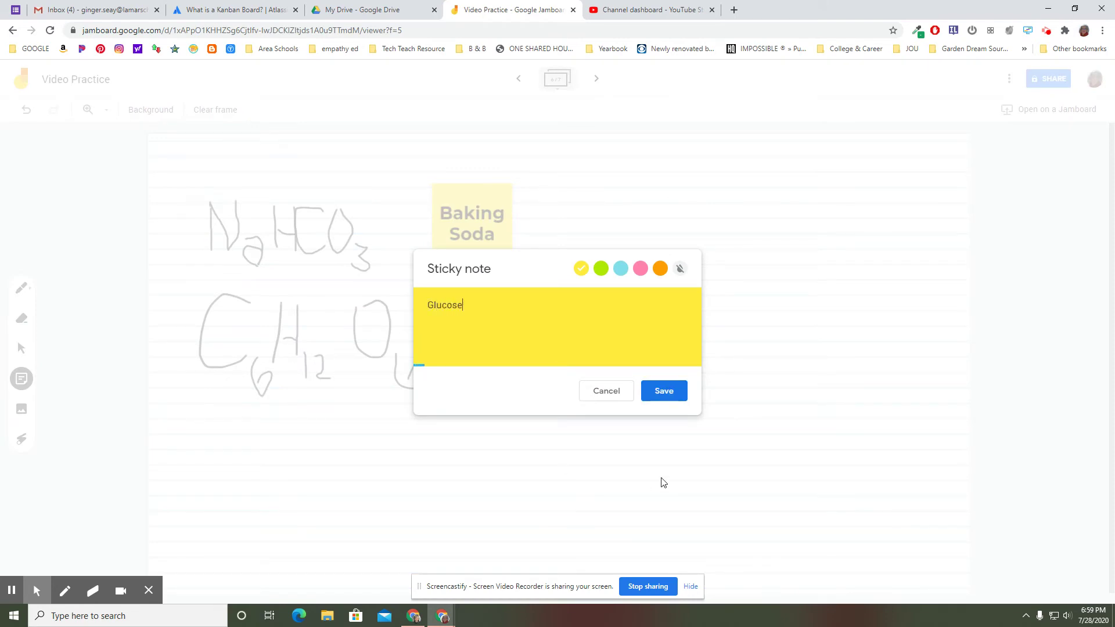
pyautogui.click(662, 391)
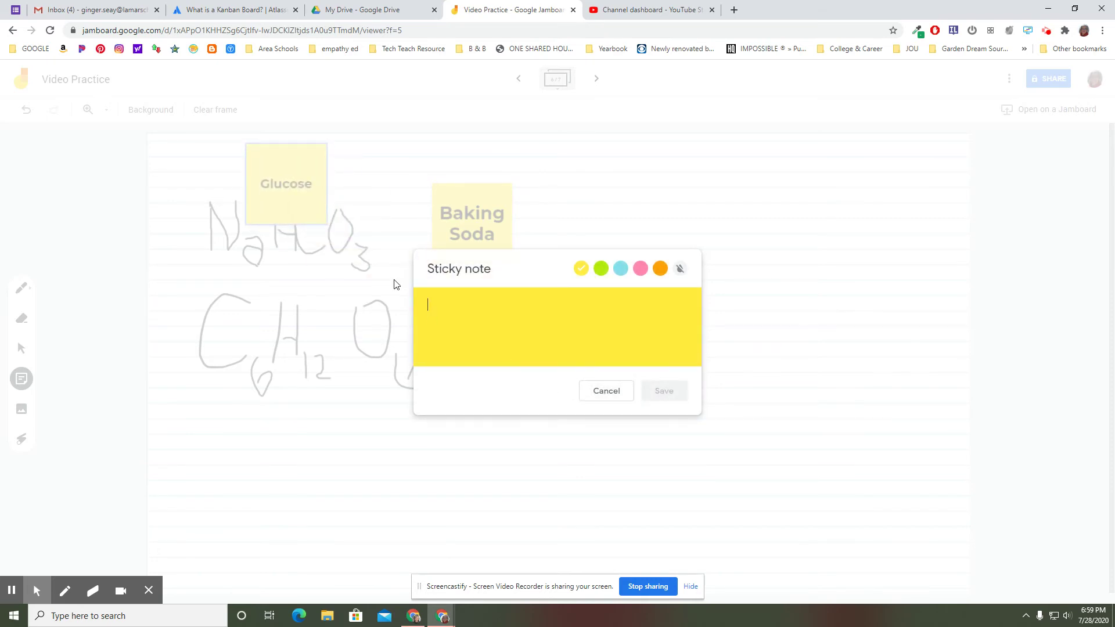
pyautogui.click(619, 400)
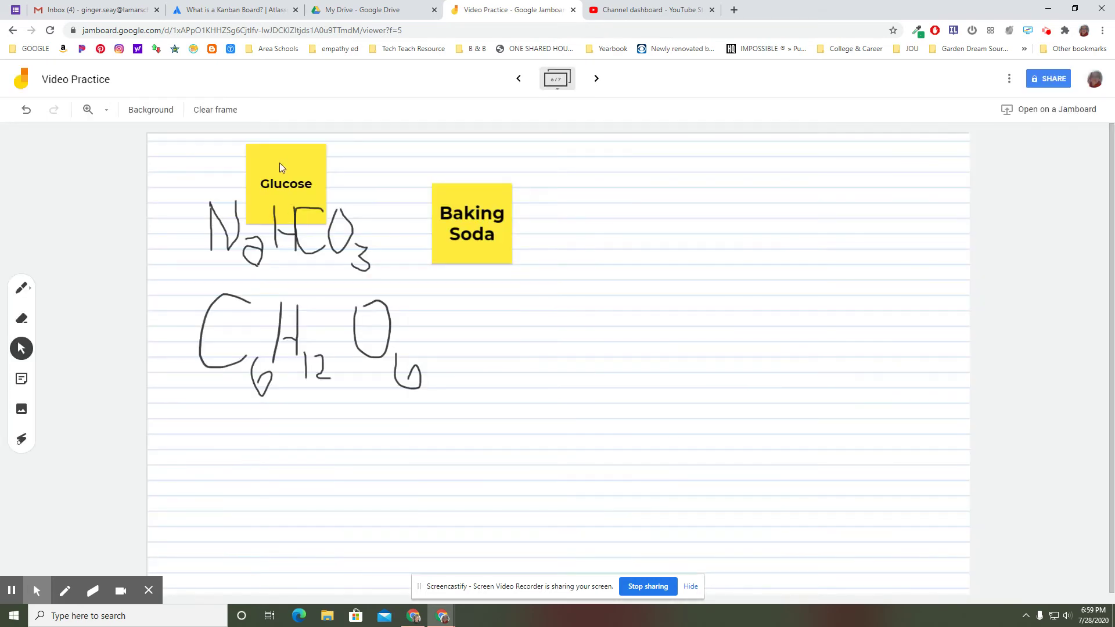
pyautogui.moveTo(280, 163); pyautogui.dragTo(494, 348)
# Fine-tune the Glucose note's position so it sits level with C6H12O6
pyautogui.click(486, 266)
pyautogui.click(502, 375)
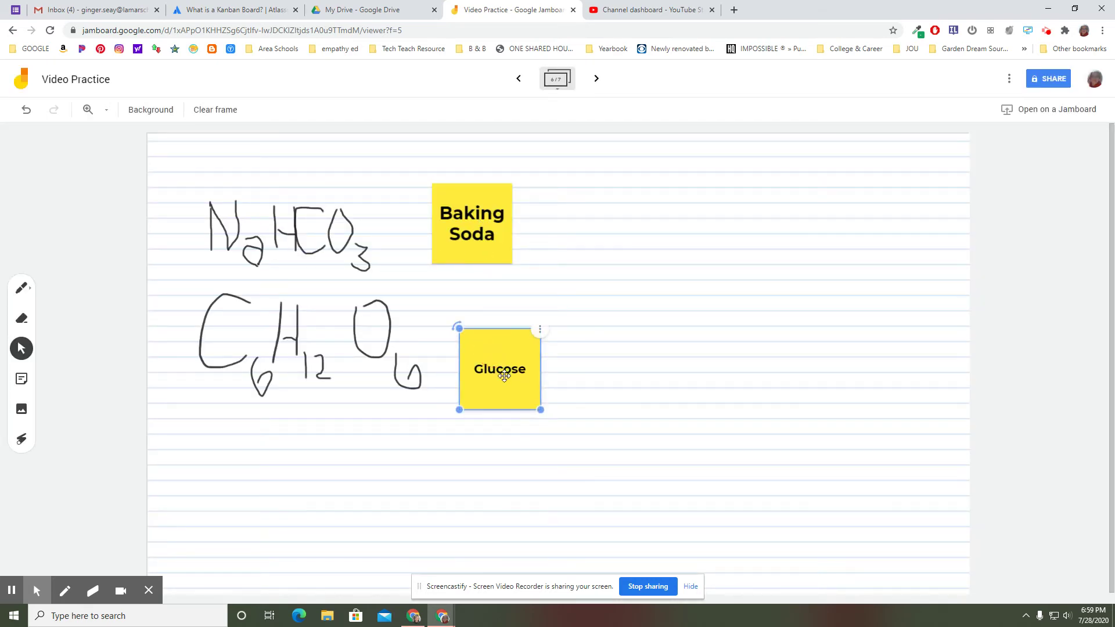
pyautogui.click(243, 382)
pyautogui.moveTo(561, 312); pyautogui.dragTo(376, 442)
pyautogui.click(433, 481)
pyautogui.moveTo(497, 378); pyautogui.dragTo(494, 360)
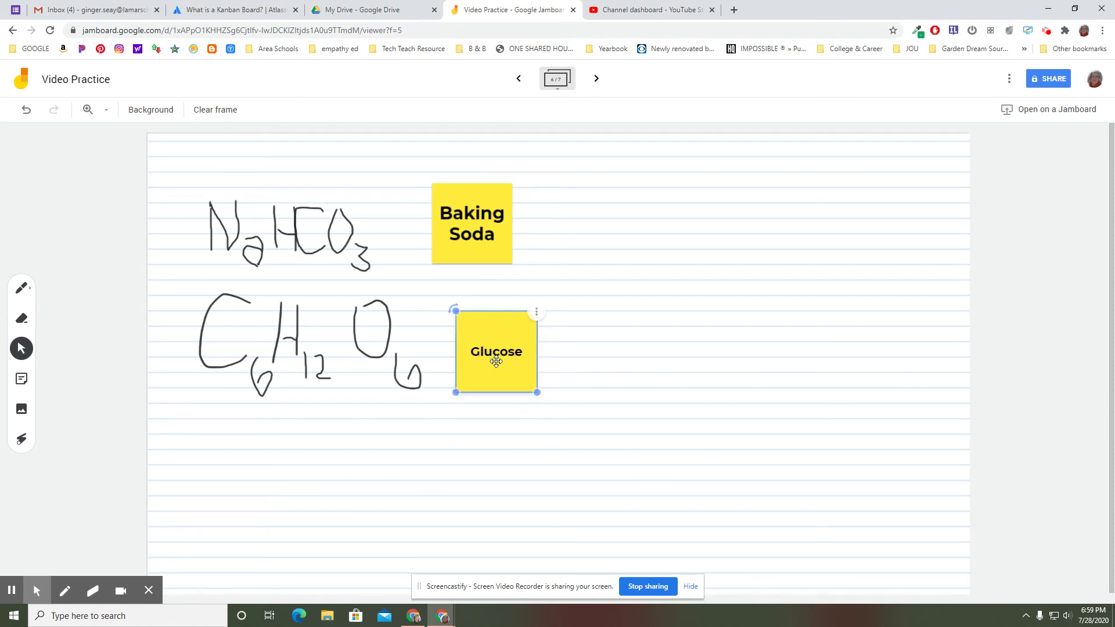
# Slide the Baking Soda note right until it lines up above the Glucose note
pyautogui.click(519, 293)
pyautogui.moveTo(465, 216); pyautogui.dragTo(493, 217)
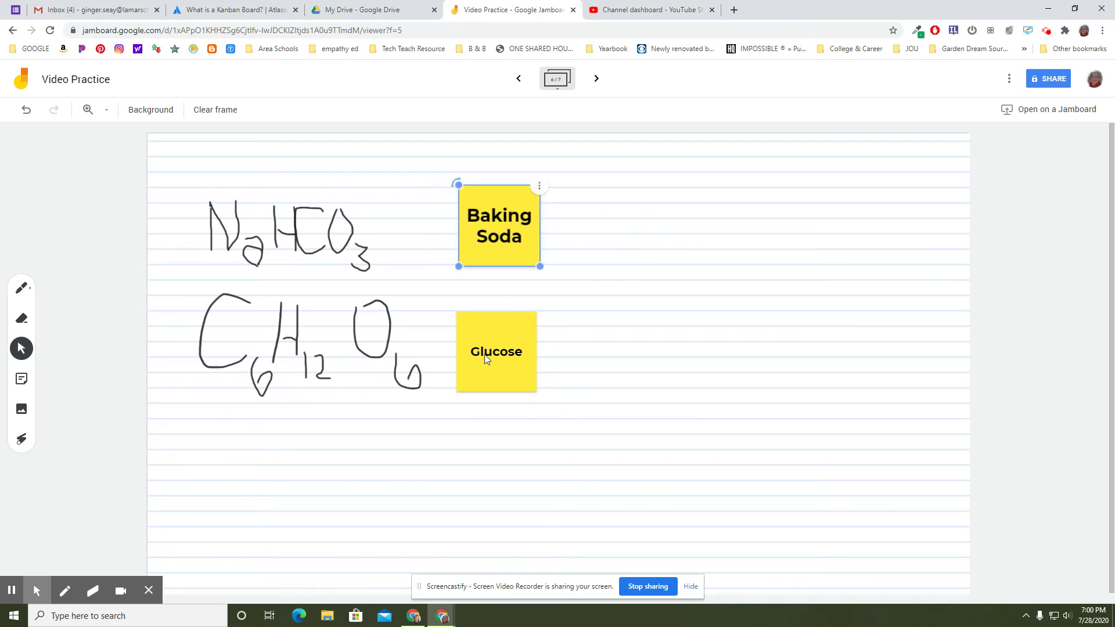
pyautogui.click(347, 262)
pyautogui.moveTo(494, 223); pyautogui.dragTo(679, 211)
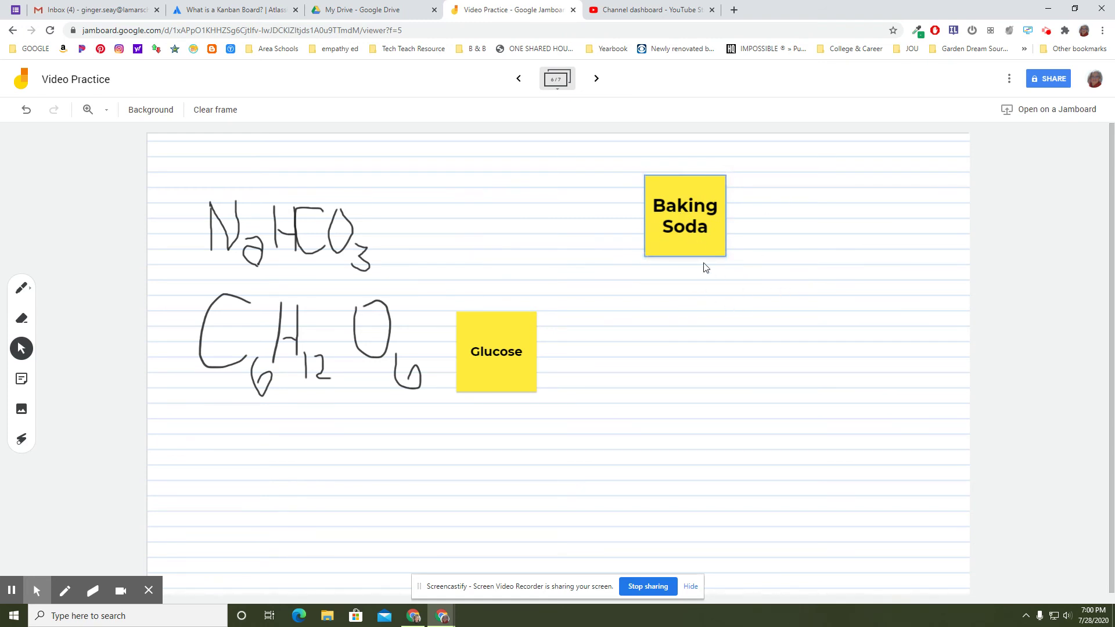
pyautogui.moveTo(689, 224); pyautogui.dragTo(504, 235)
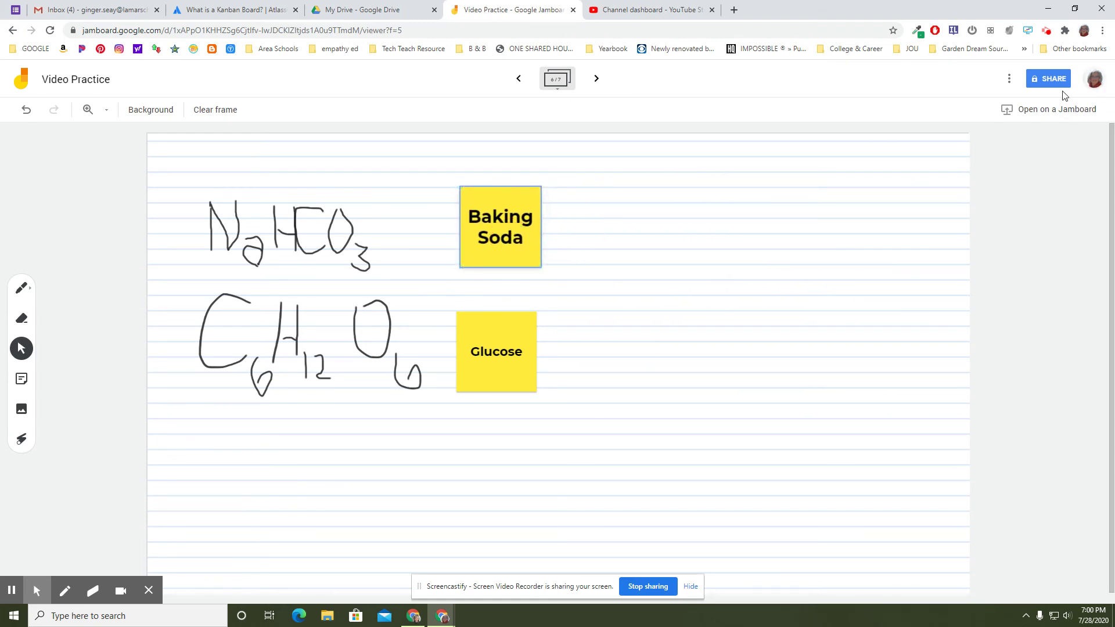
pyautogui.click(502, 248)
pyautogui.click(502, 276)
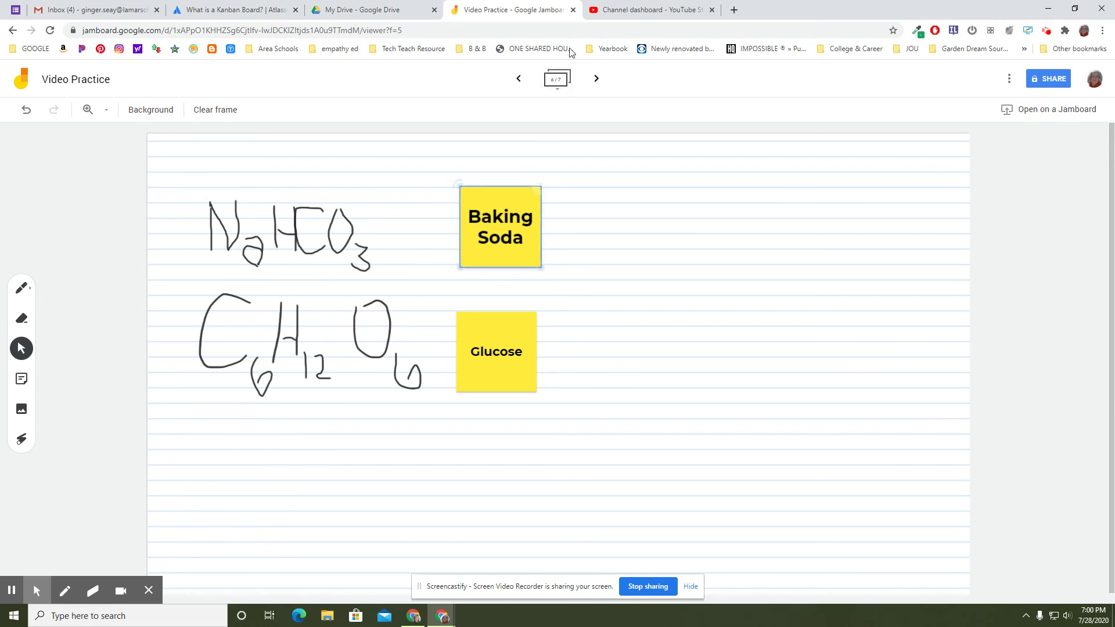
pyautogui.click(556, 80)
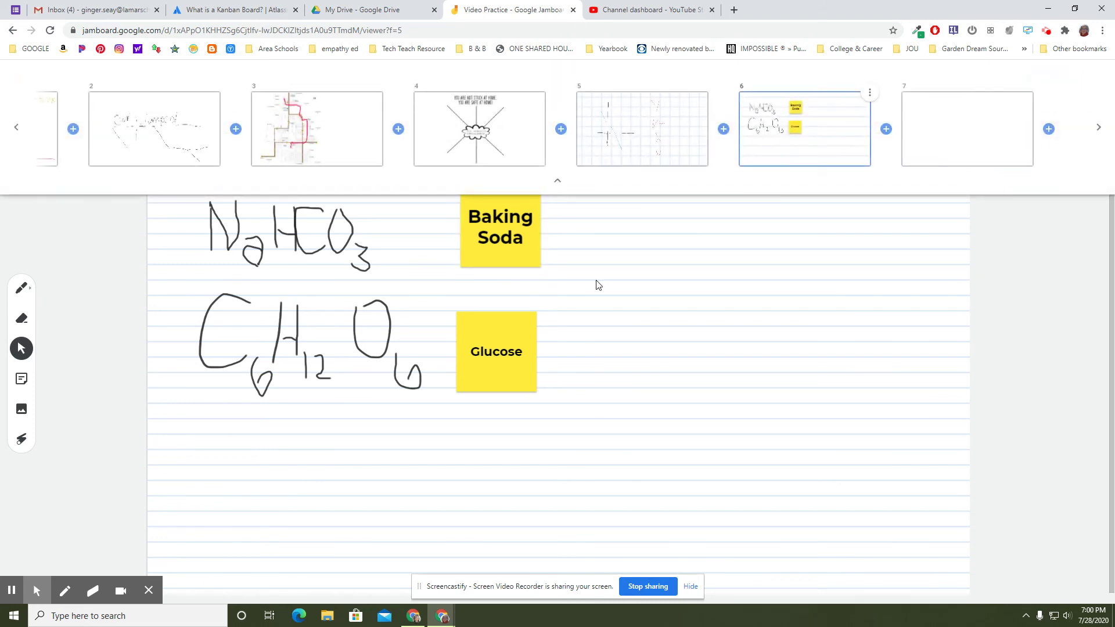
pyautogui.click(665, 410)
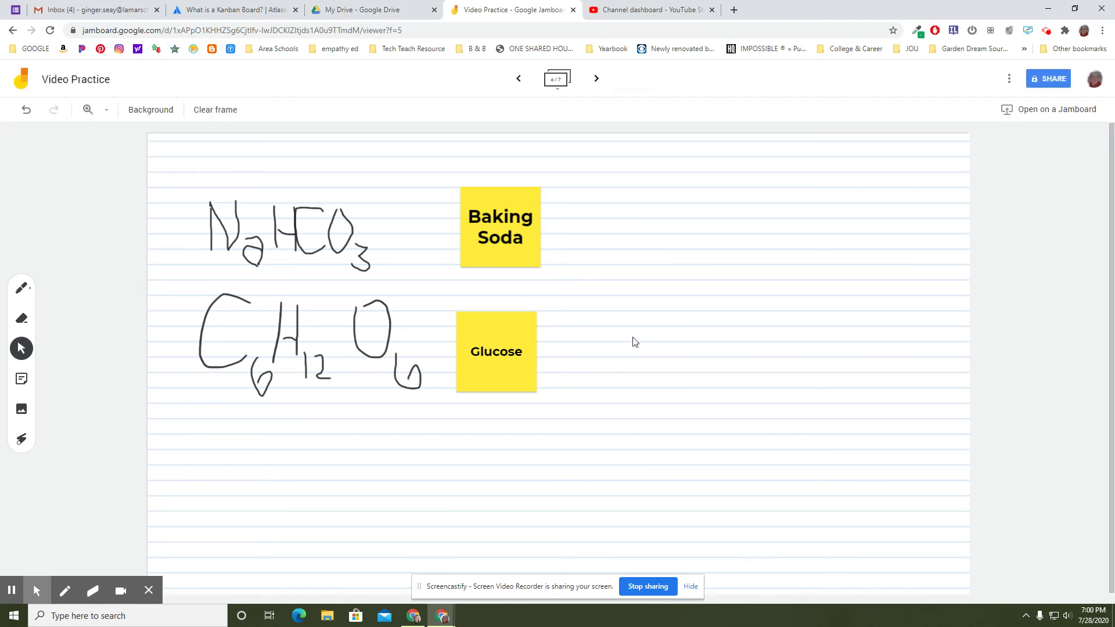